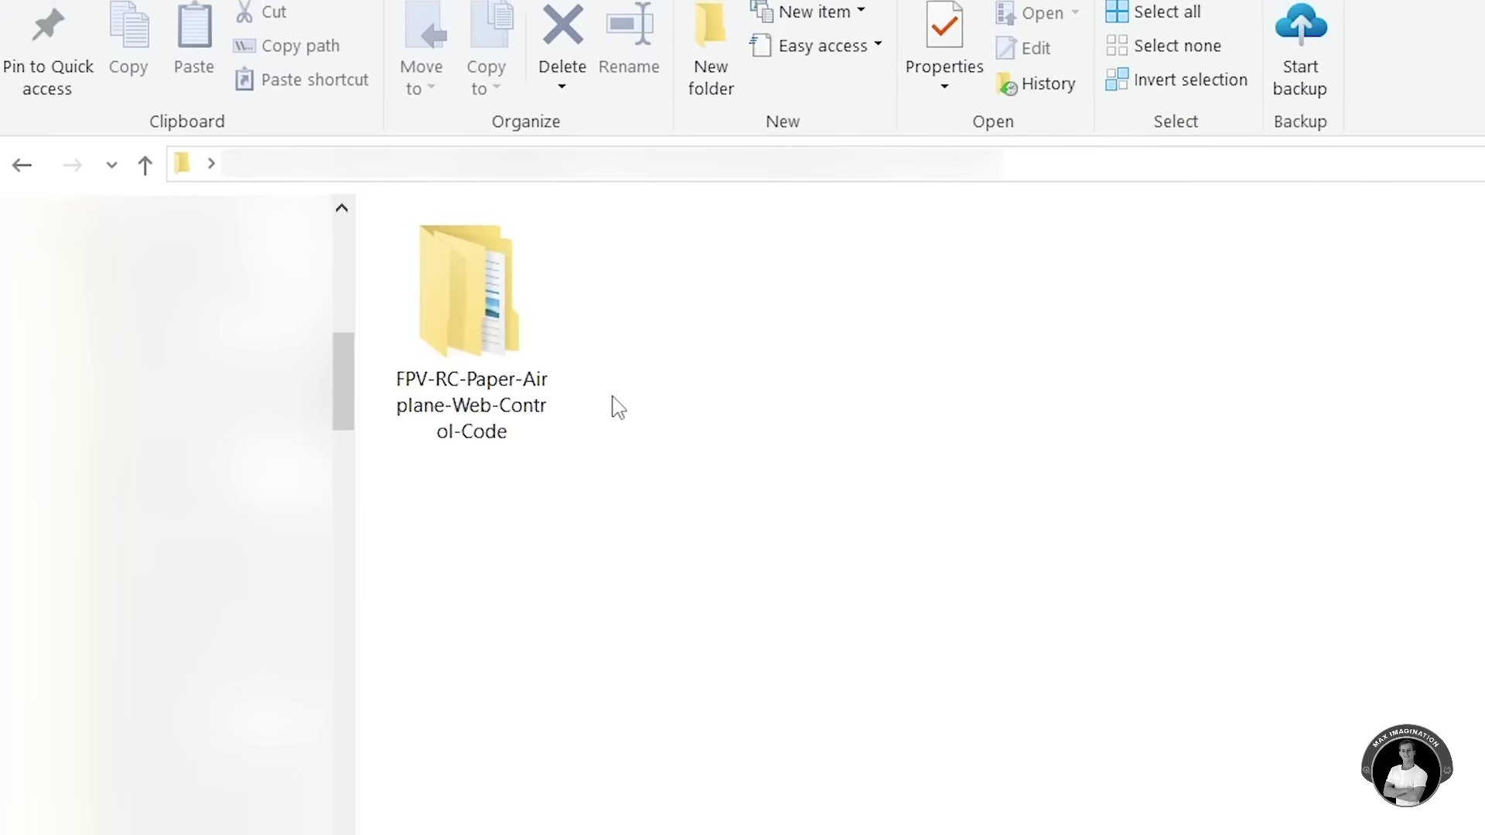
Open the Code sketch from the FPV-RC-Paper-Airplane-Web-Control-Code folder in Arduino IDE.
double_click(495, 332)
click(501, 438)
double_click(501, 438)
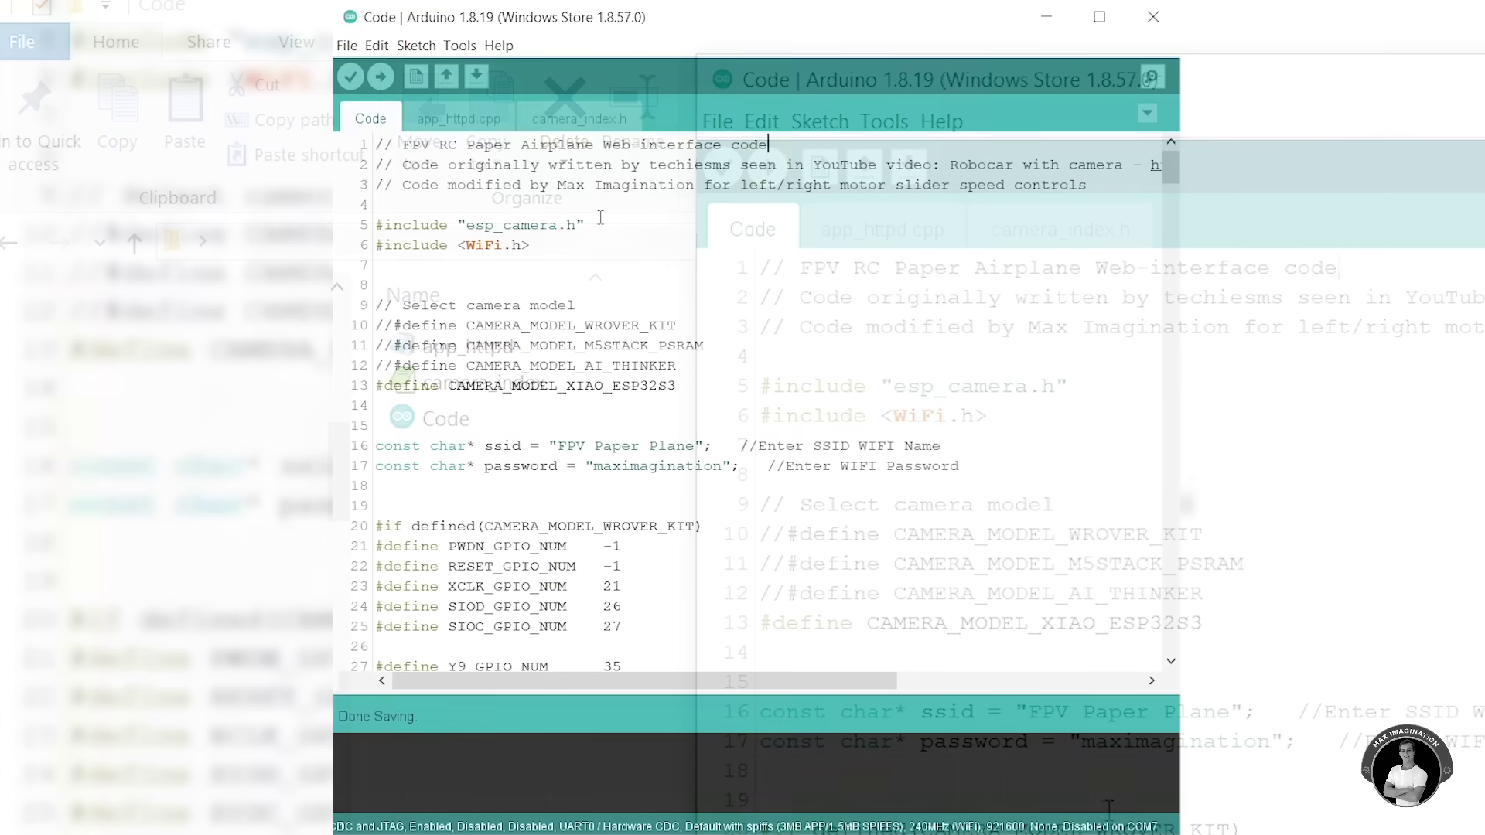
Review app_httpd.cpp and camera_index.h, then find motor pins gpLm = D2 and gpRm = D3 in Code.
click(472, 119)
click(556, 119)
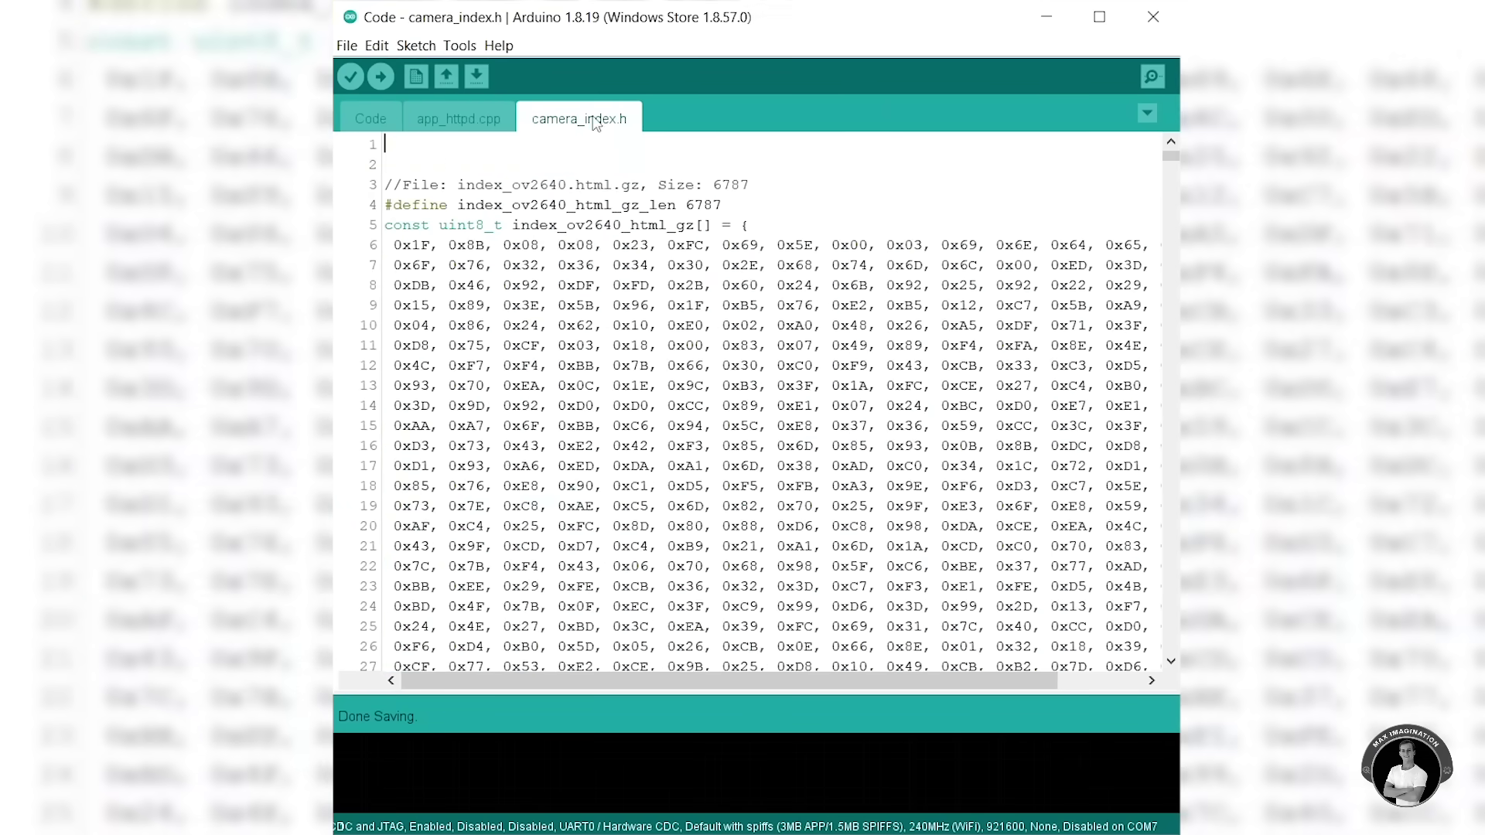
click(372, 120)
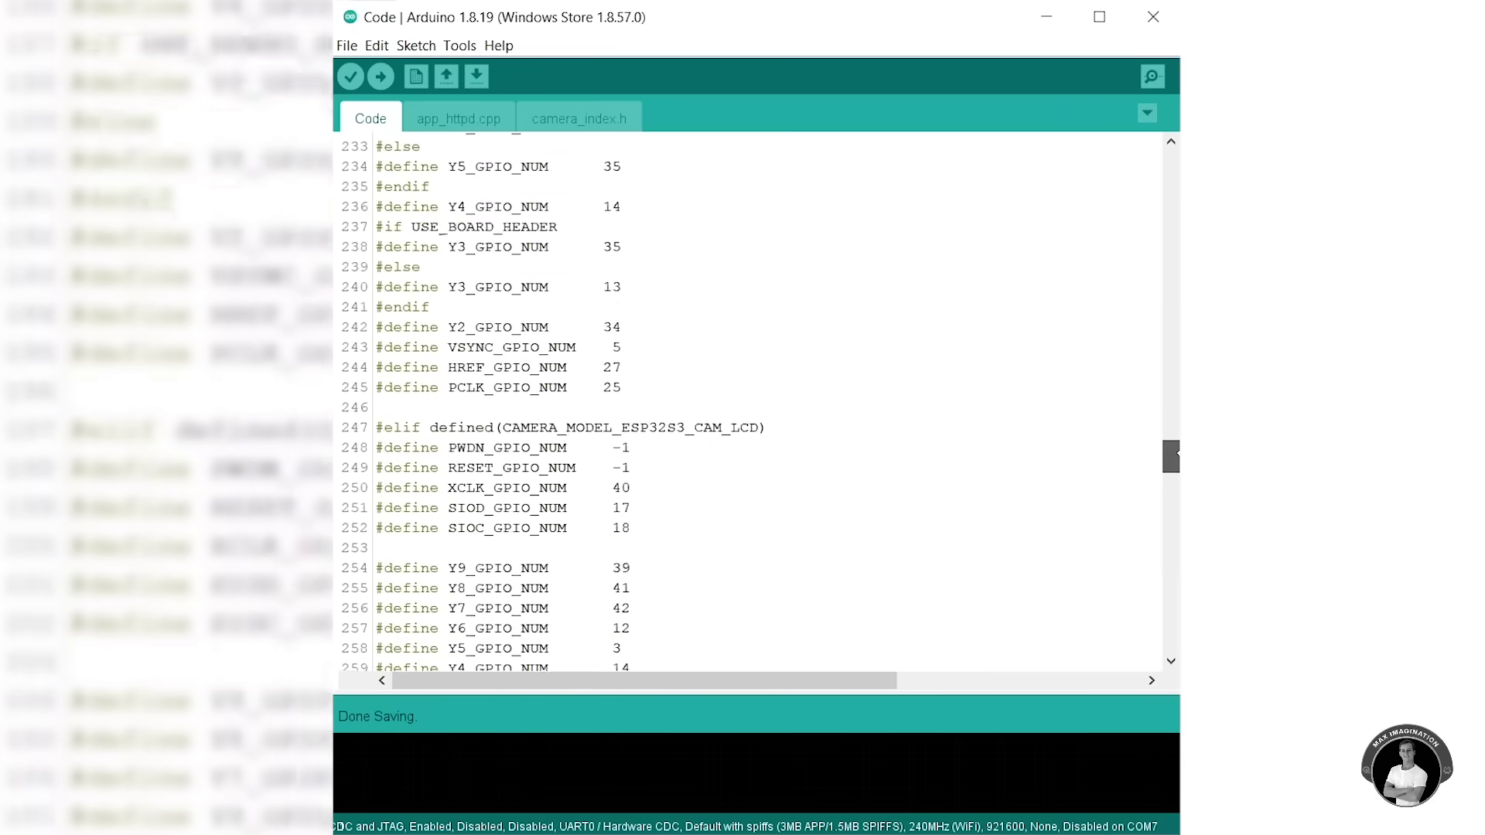
drag(1173, 456, 1172, 553)
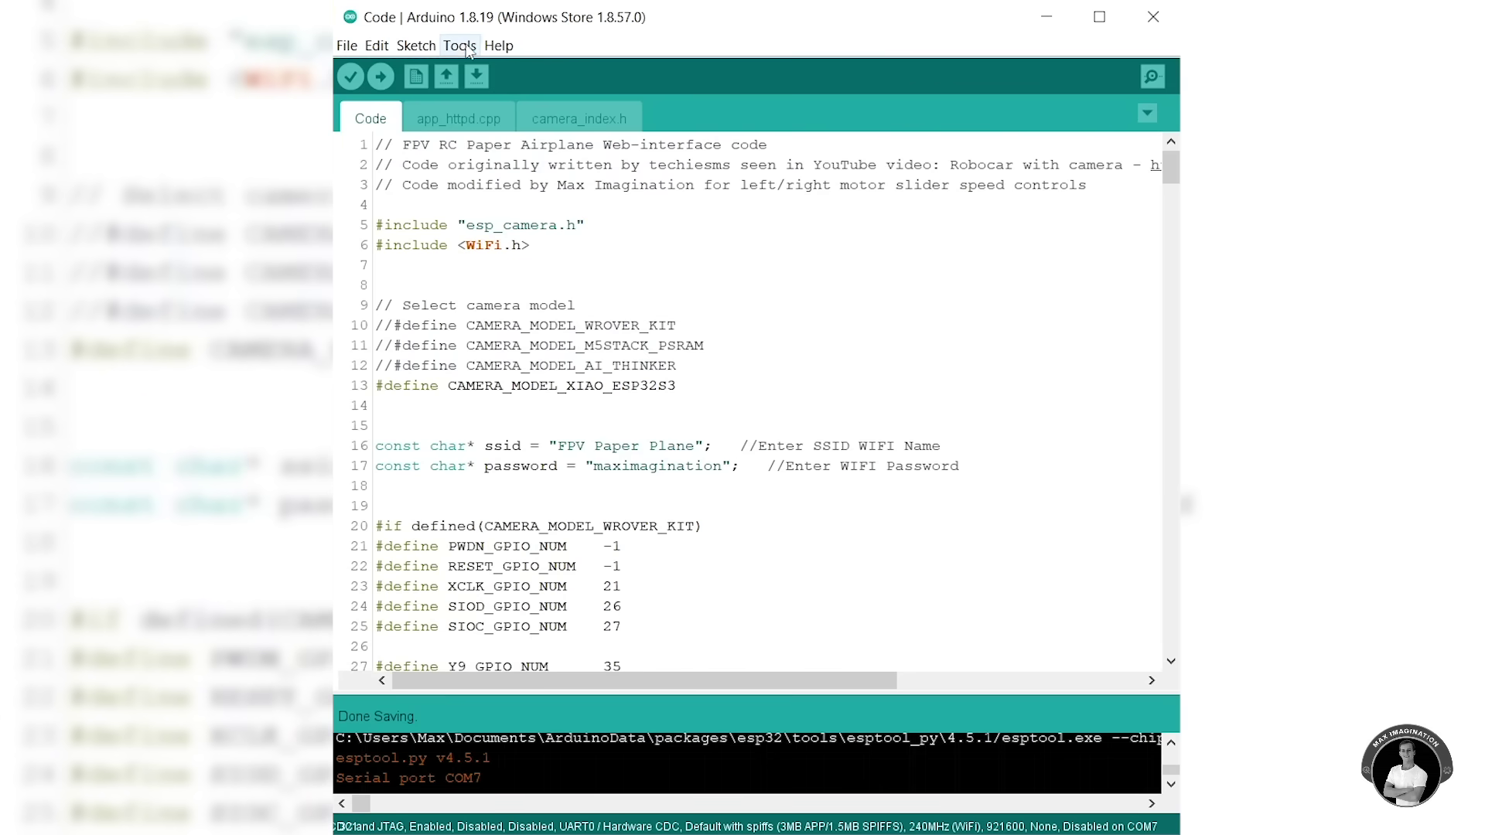
Confirm Board XIAO_ESP32S3 and its Partition Scheme under Tools, then upload the sketch with Ctrl+U.
click(466, 48)
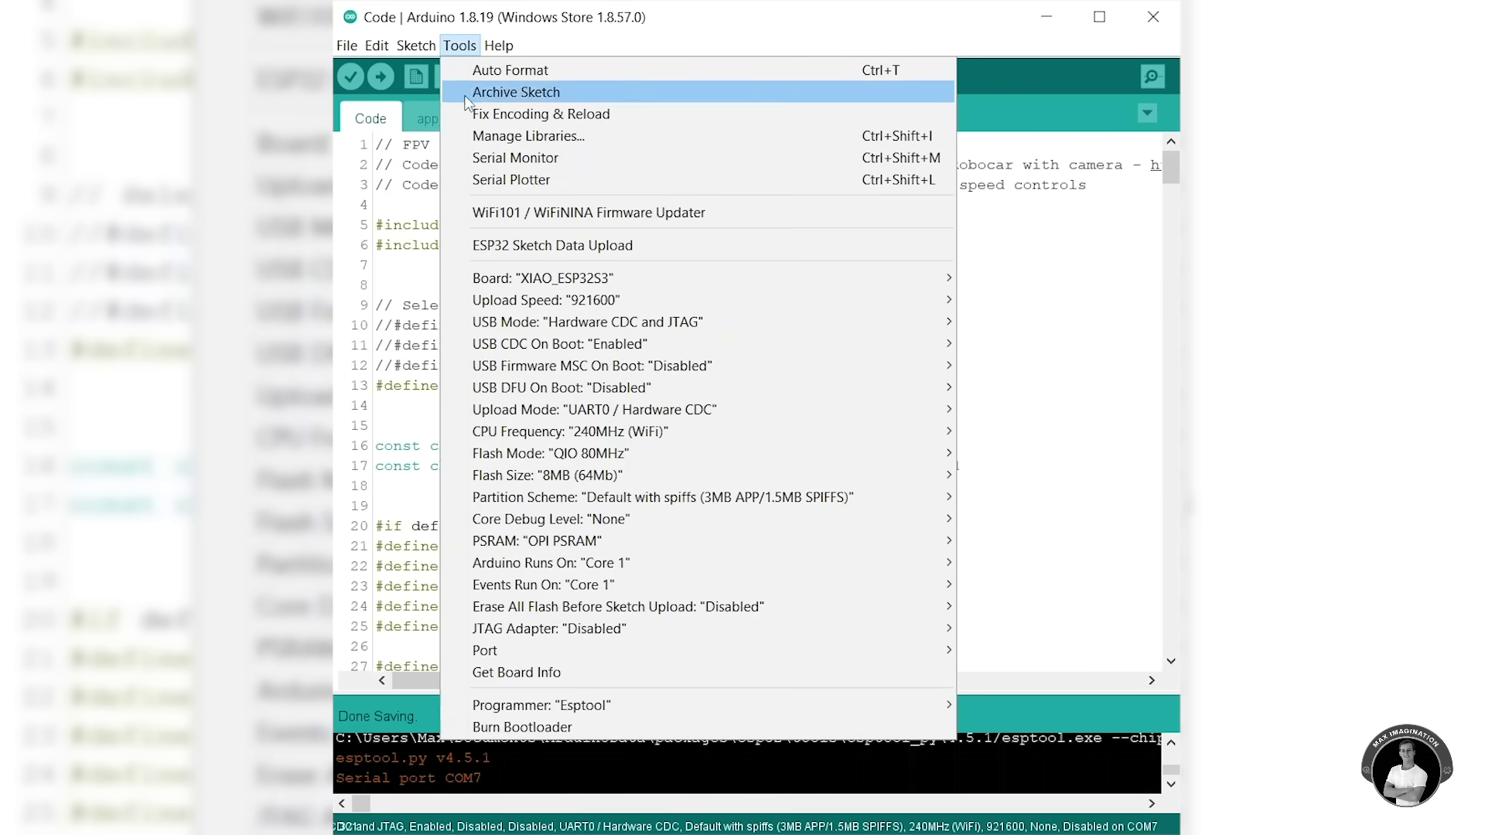
mouse_move(592, 279)
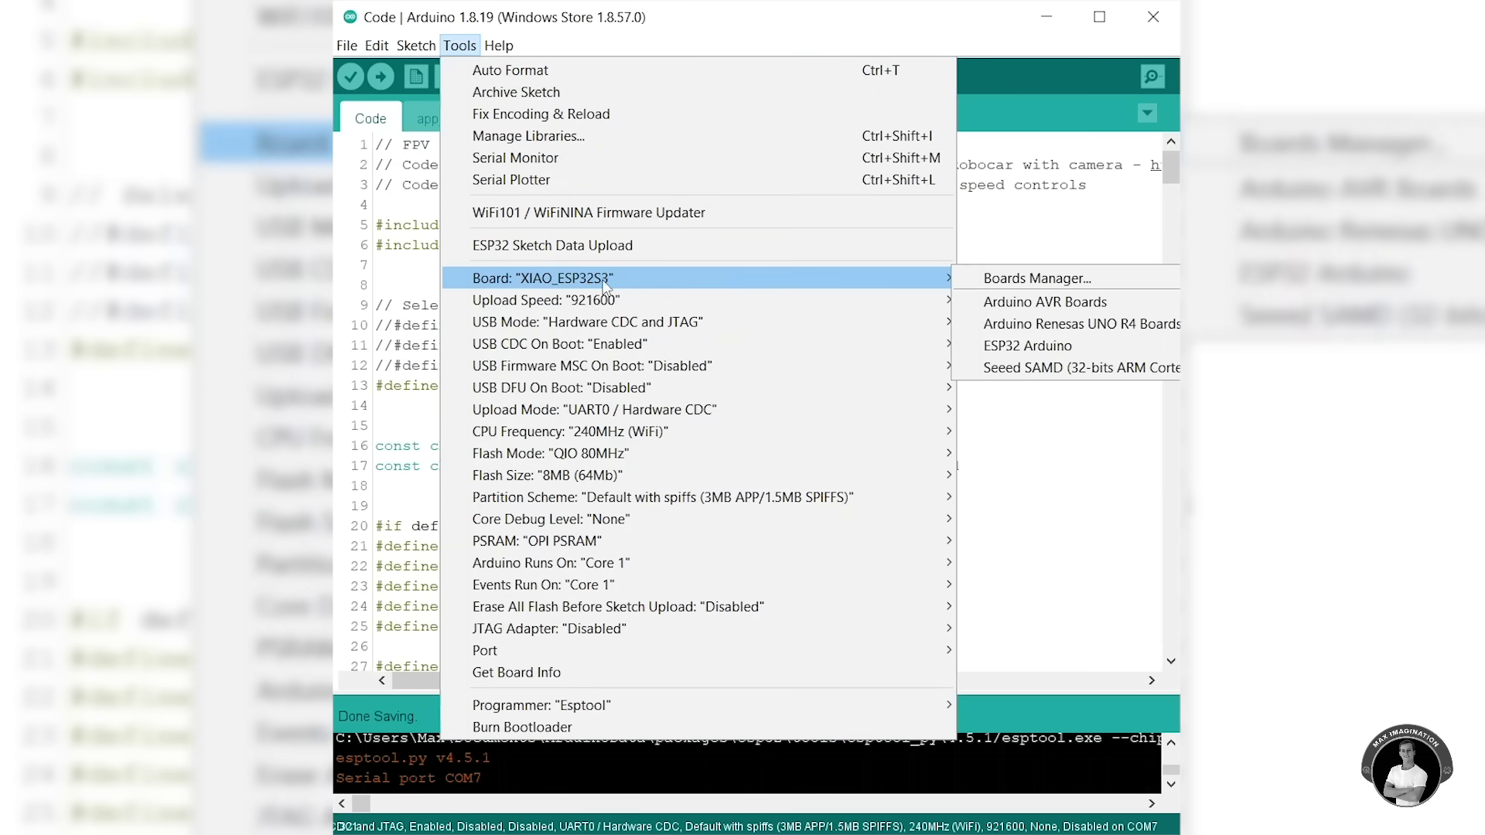
mouse_move(623, 501)
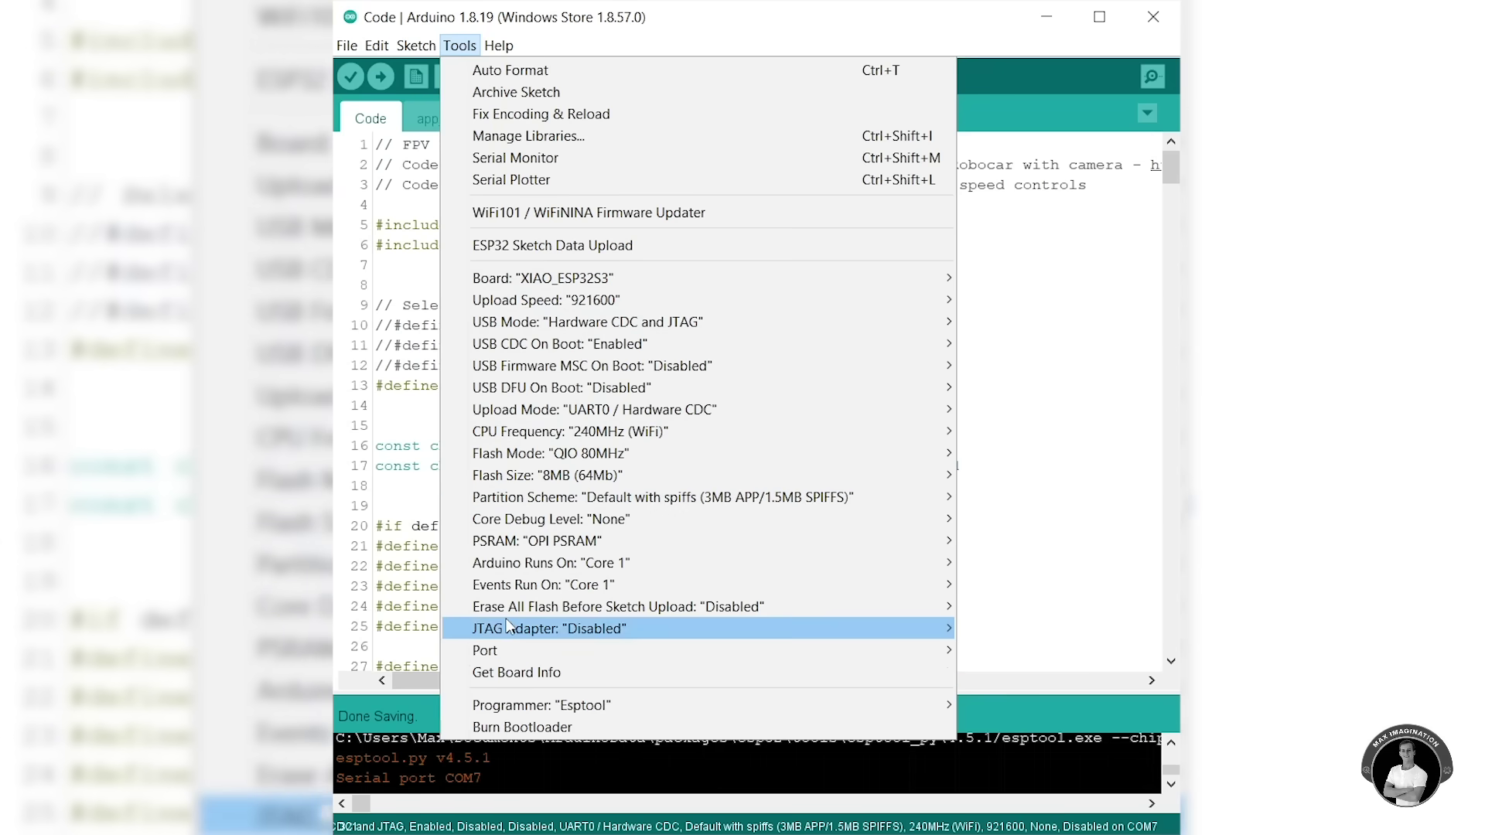
key(ctrl+u)
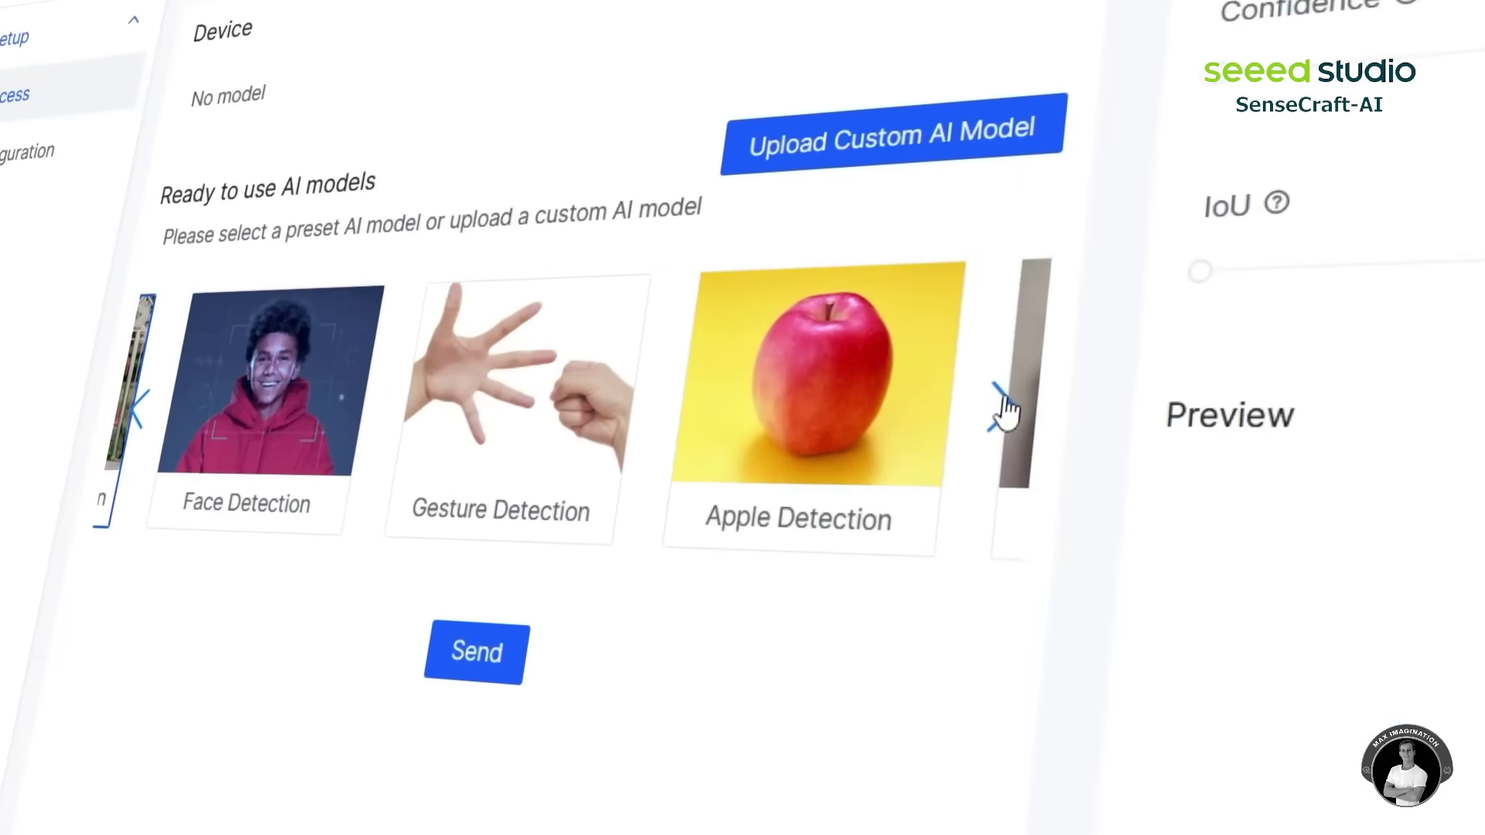
Page through more preset AI models, then open the supported-devices list to pick XIAO ESP32S3.
click(1055, 410)
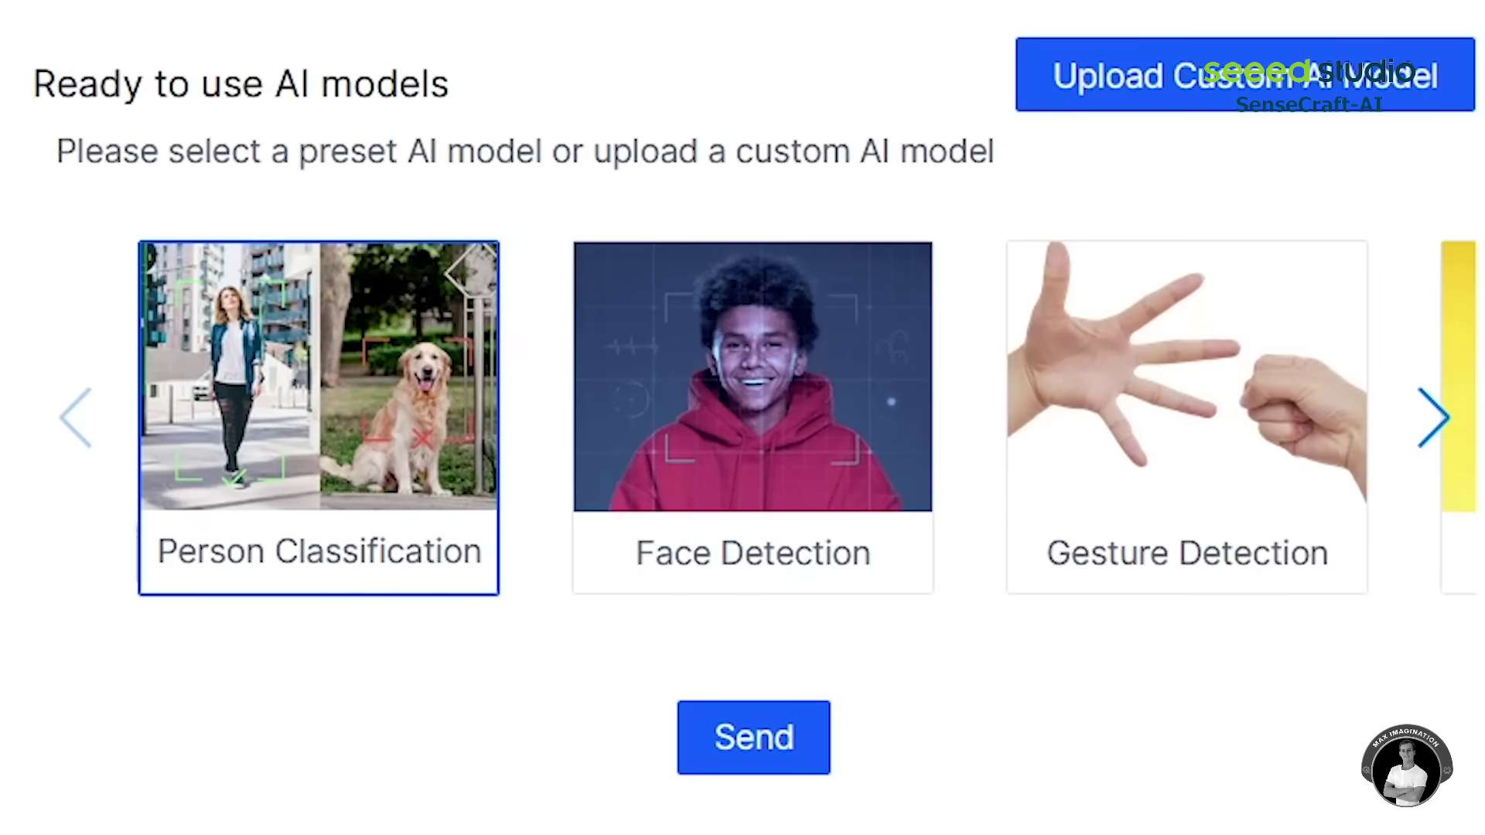
click(1435, 414)
click(1435, 415)
click(1435, 414)
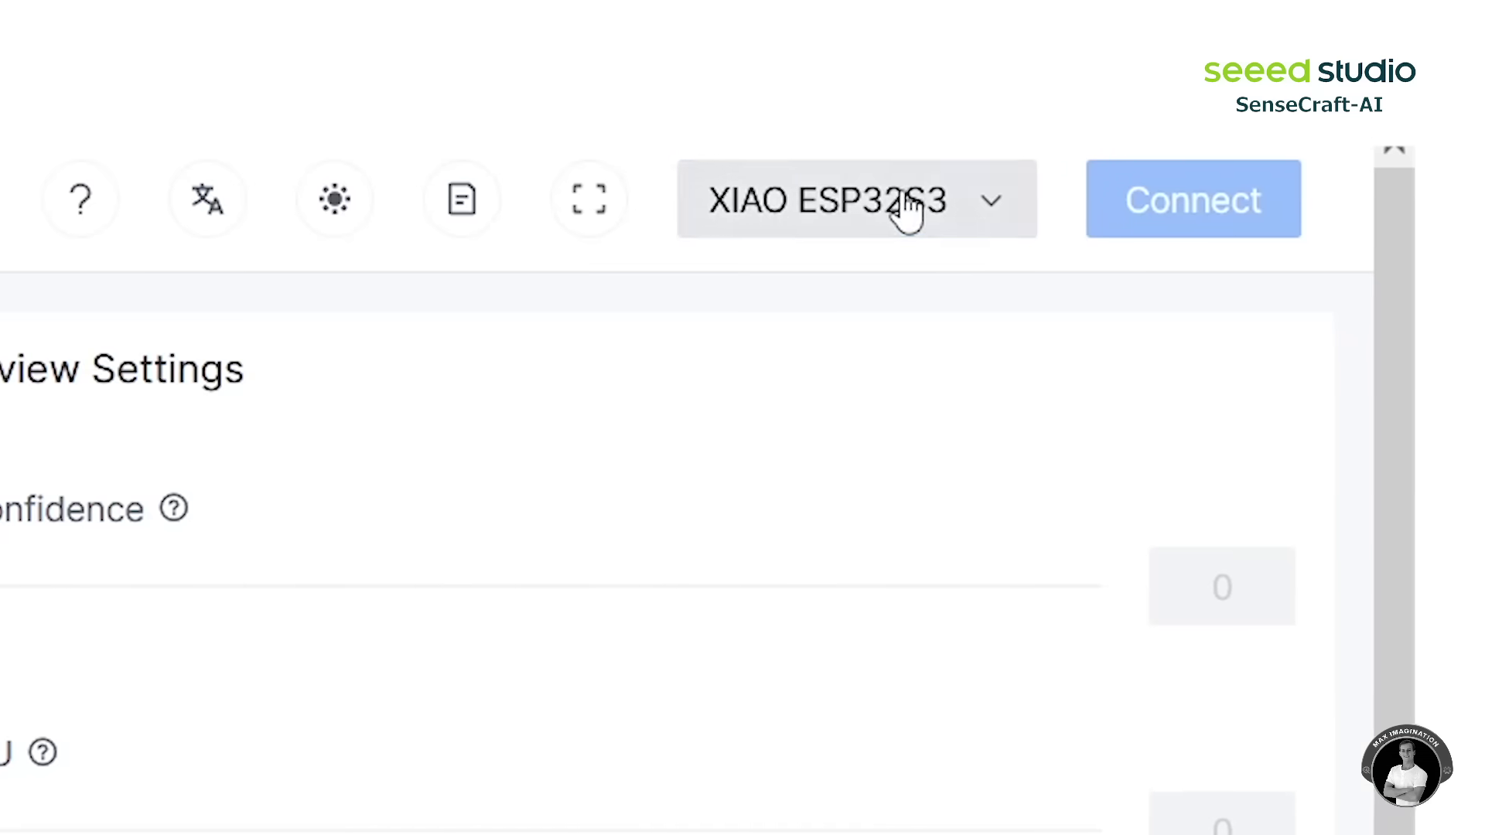
click(856, 208)
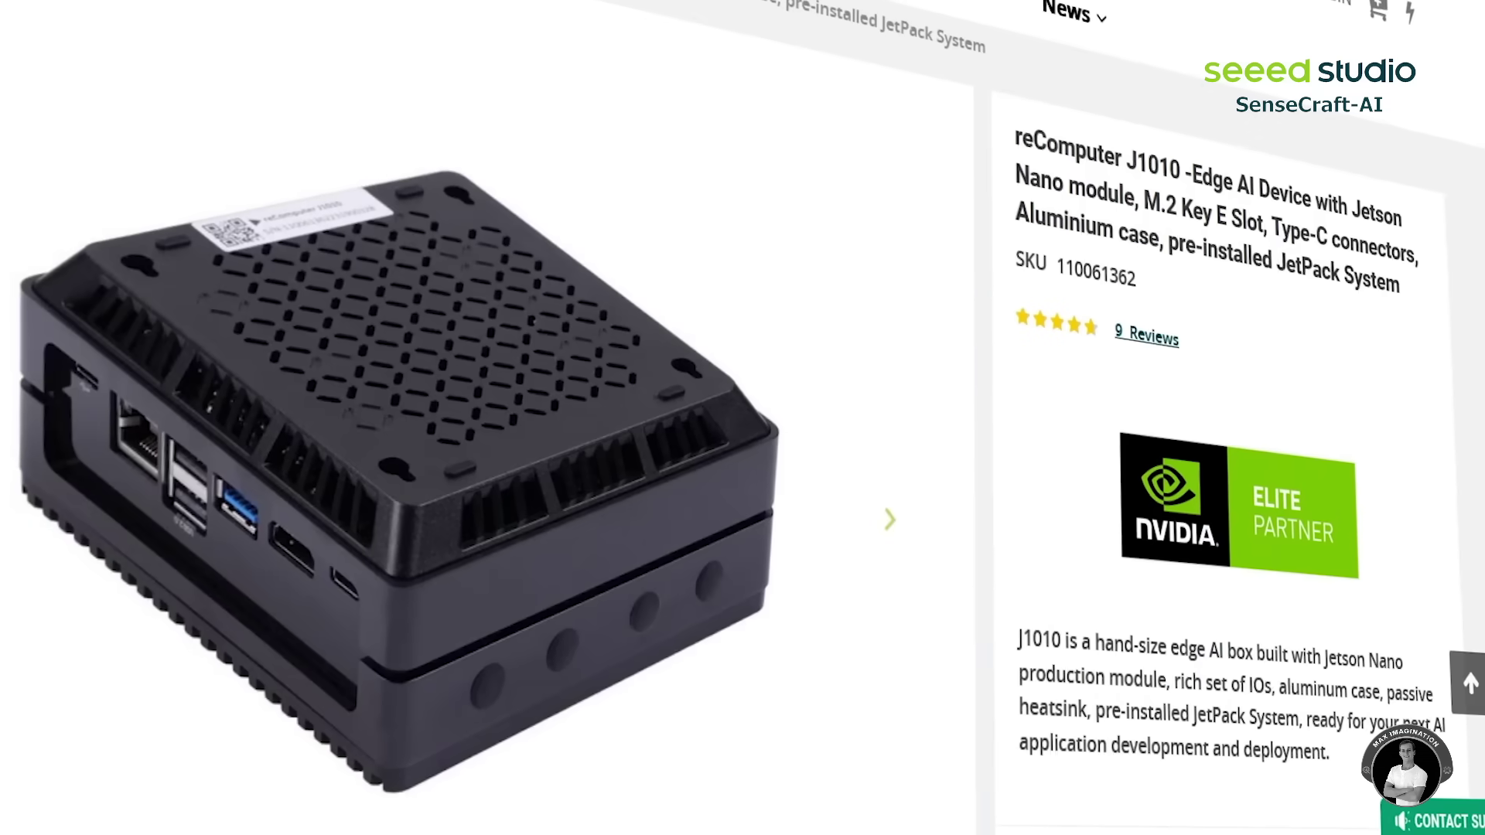